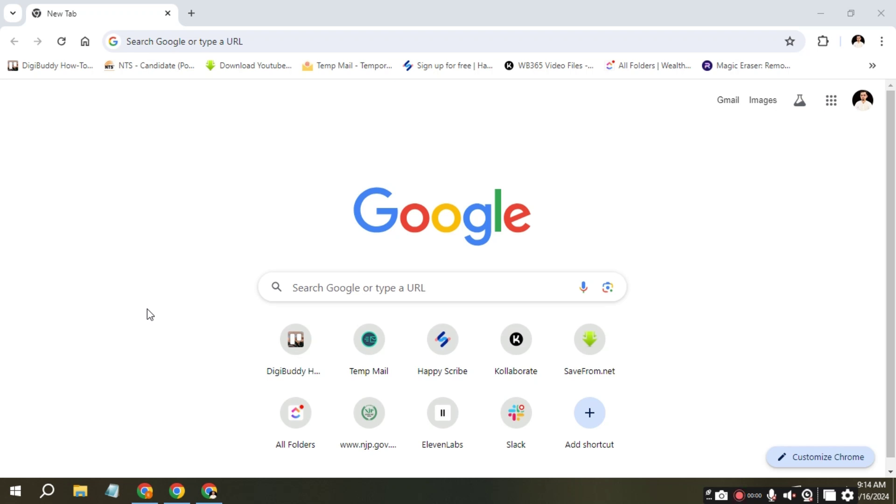
- Open meet.google.com via the 'goo' autocomplete suggestion in the address bar
left_click(219, 41)
type("google.com")
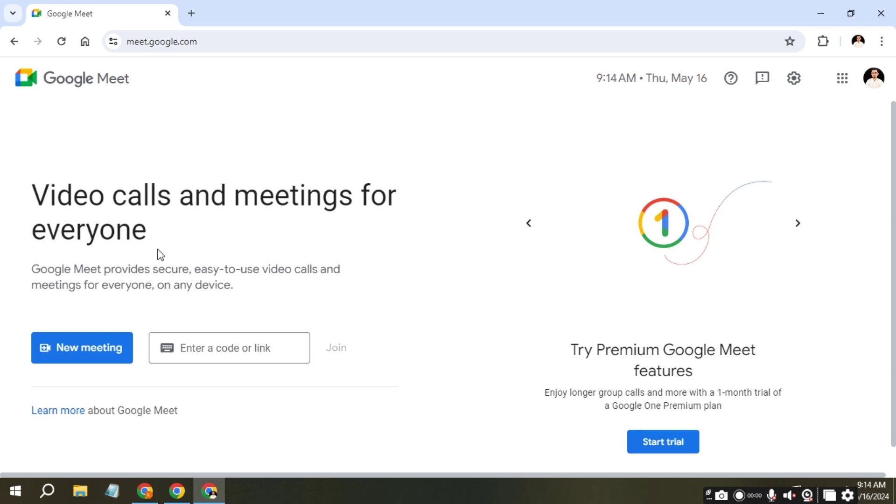
- Start an instant meeting and close the 'Your meeting's ready' dialog
left_click(113, 349)
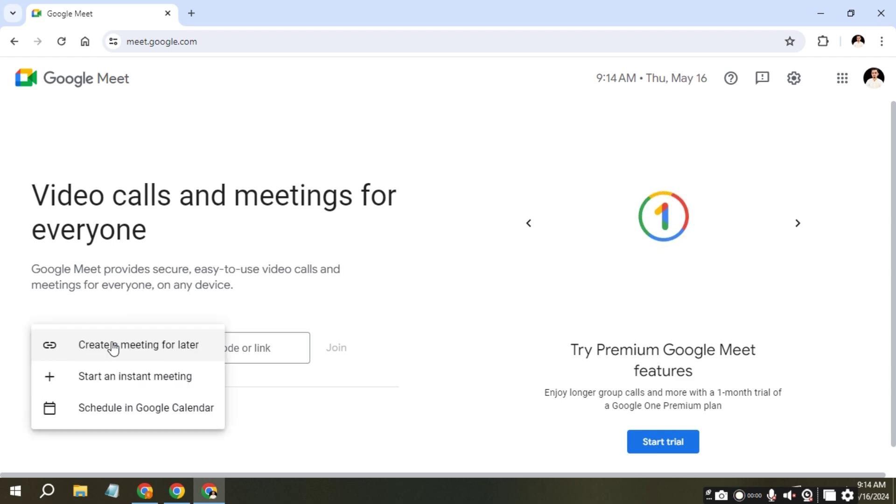
left_click(115, 378)
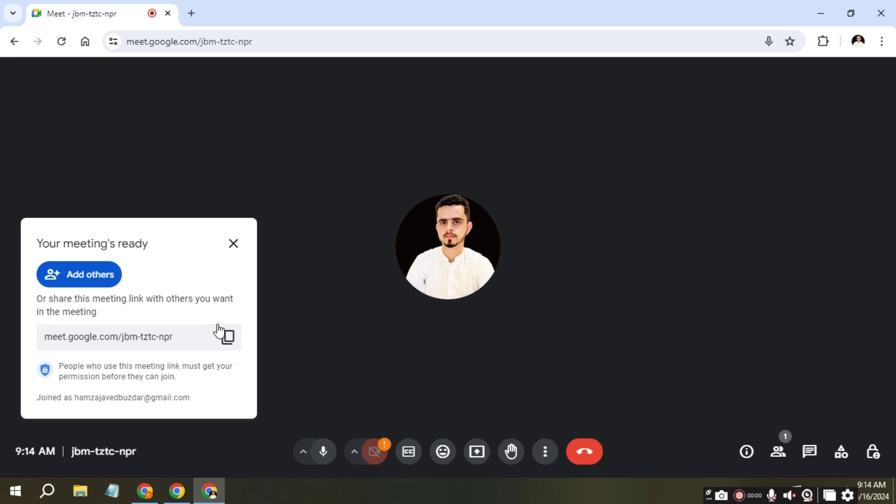
left_click(233, 244)
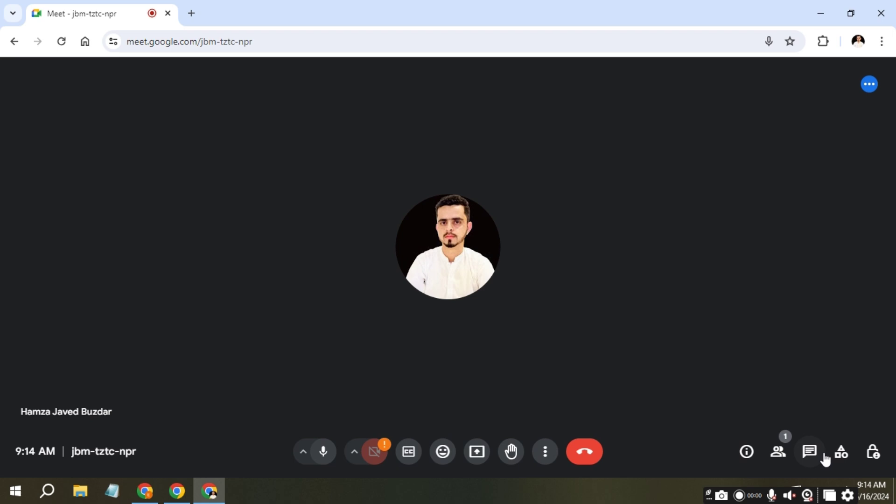
- Choose Recording from the call's Activities panel
left_click(841, 452)
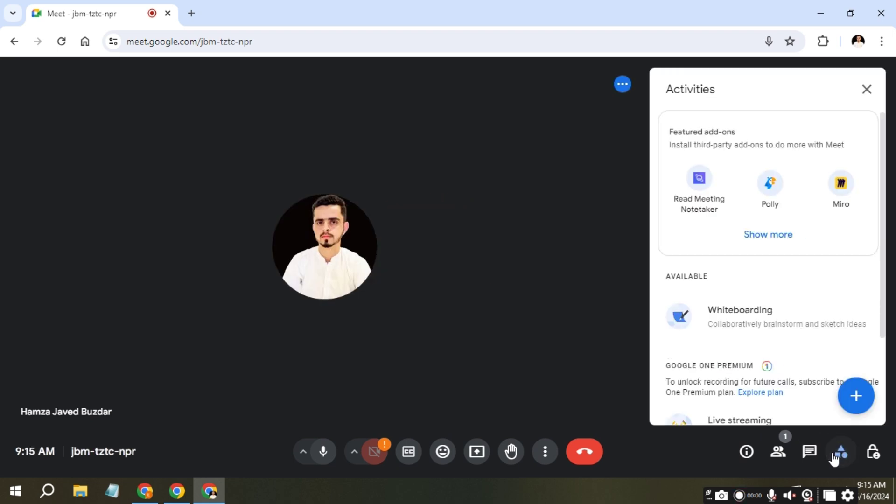
scroll(805, 415, "down", 1)
scroll(805, 416, "down", 2)
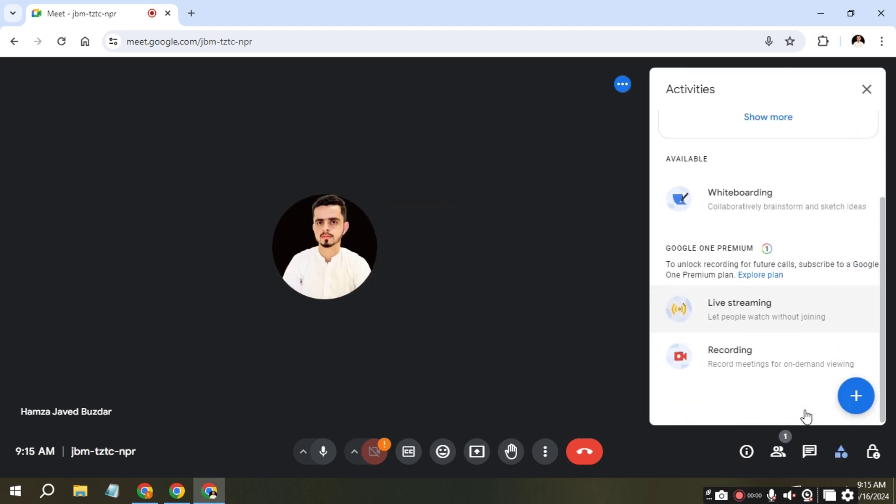
left_click(734, 365)
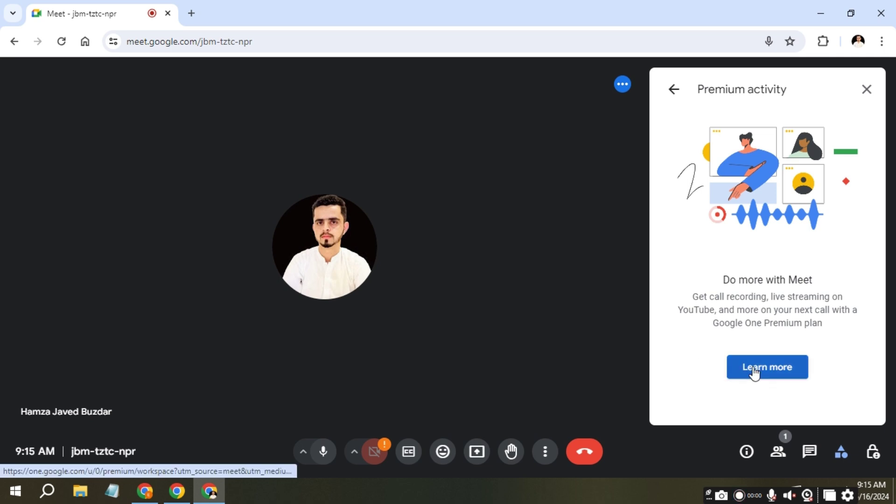
- Open the Premium plan offer, select the four Meet feature rows, and start the trial
left_click(754, 371)
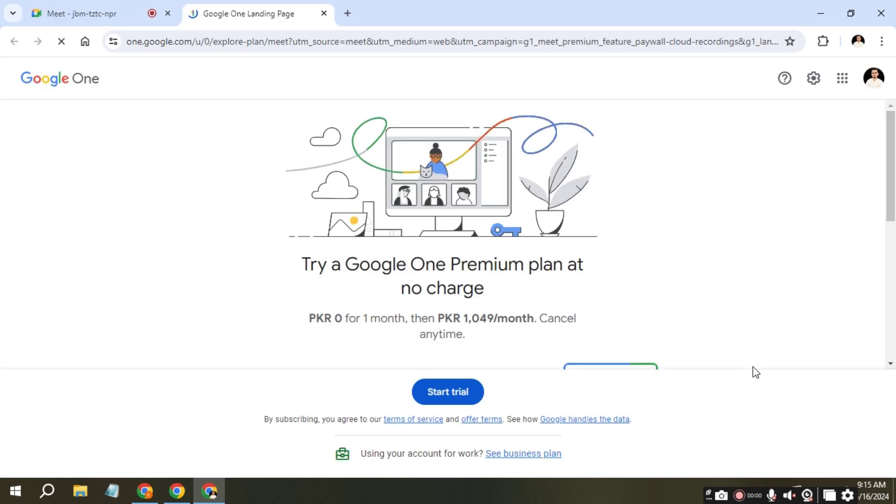
scroll(752, 371, "down", 1)
scroll(753, 371, "down", 1)
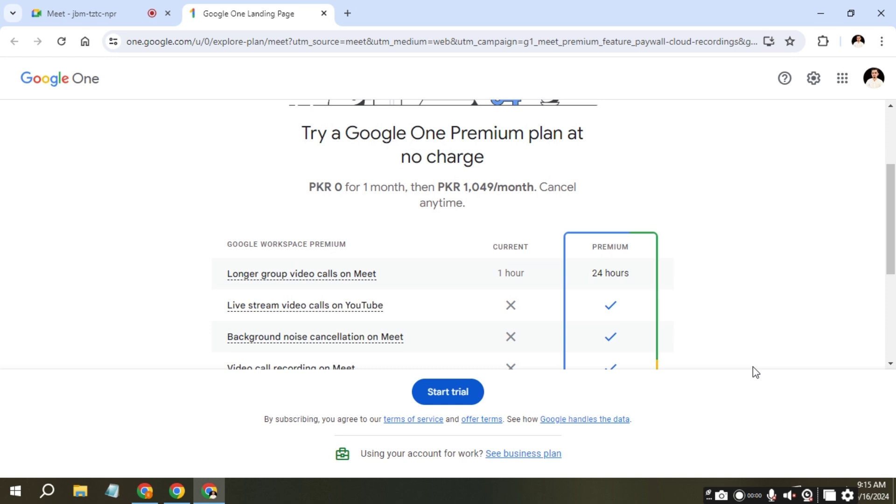
scroll(753, 371, "down", 1)
scroll(752, 371, "down", 1)
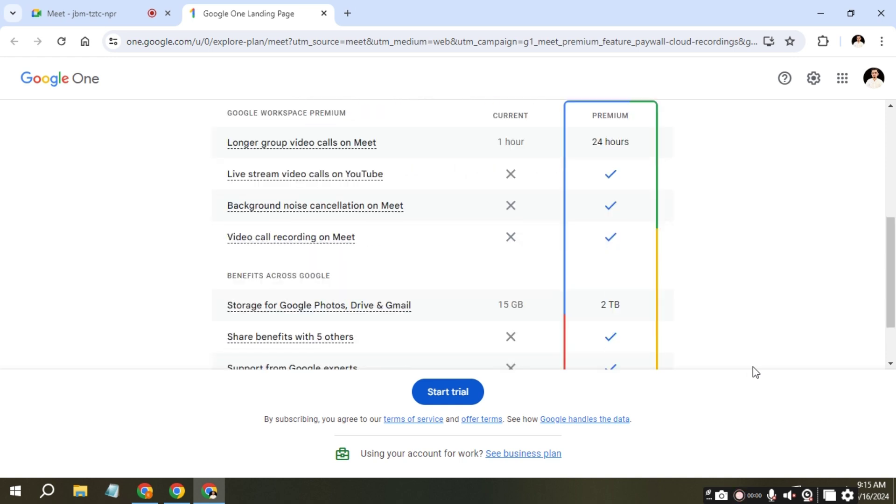
left_click_drag(230, 145, 428, 252)
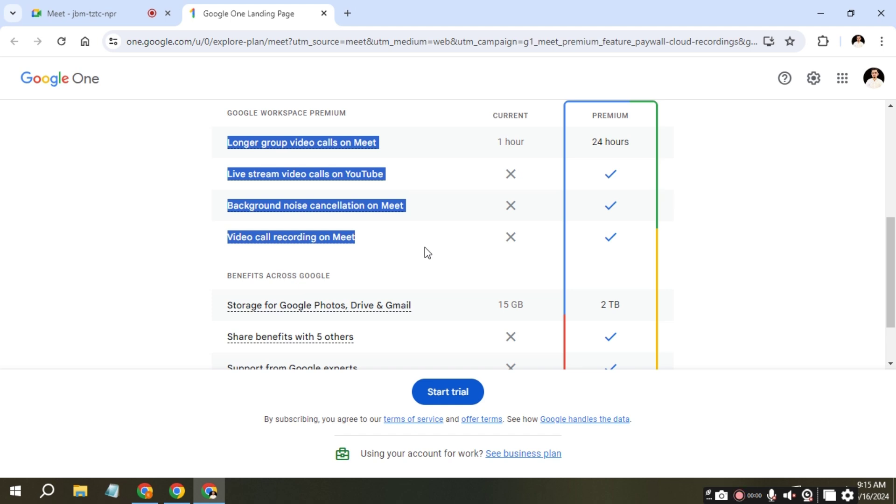
left_click(434, 396)
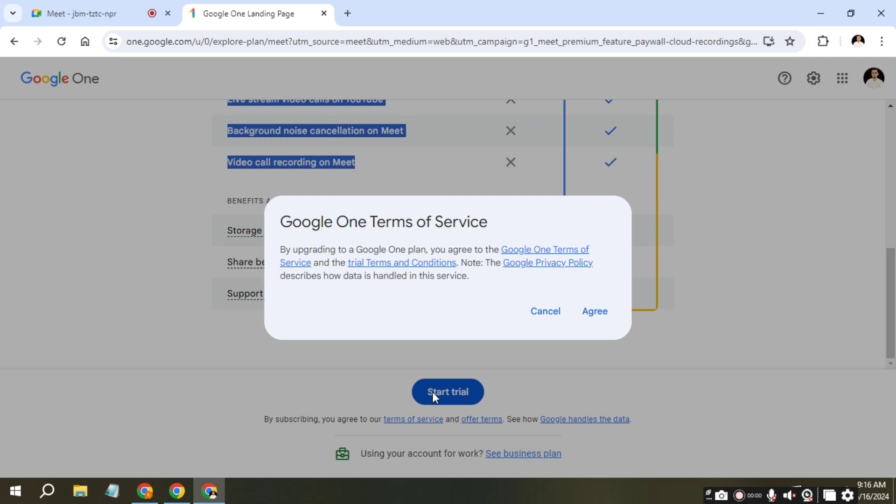
- Search the Chrome Web Store for 'awesome screen recorder' from Chrome's menu
left_click(882, 43)
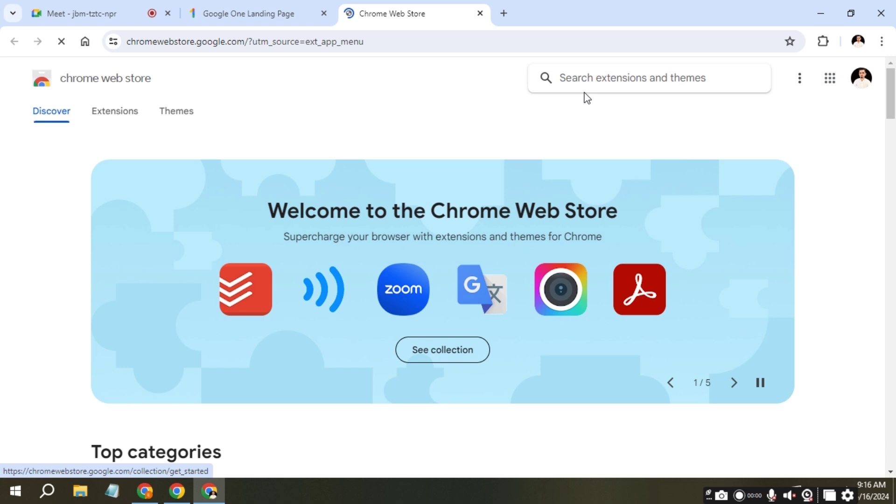
left_click(584, 82)
type("awes")
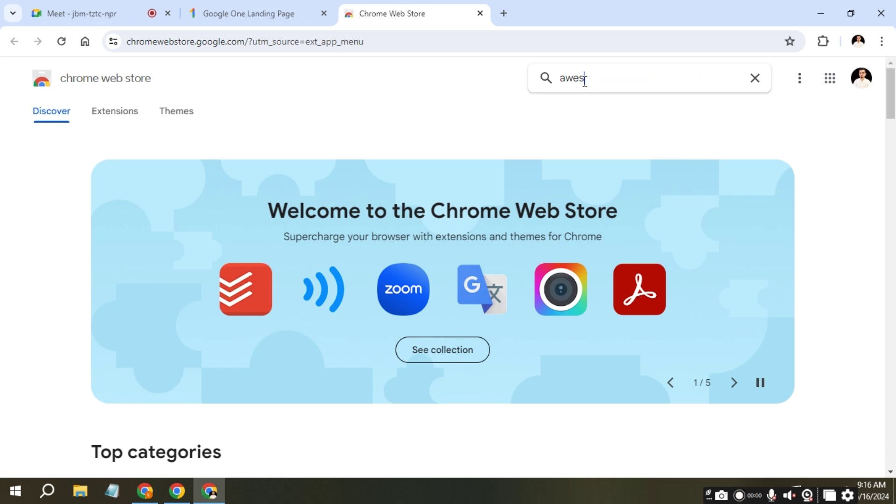
type("pme sc")
type("reen re")
type("cod")
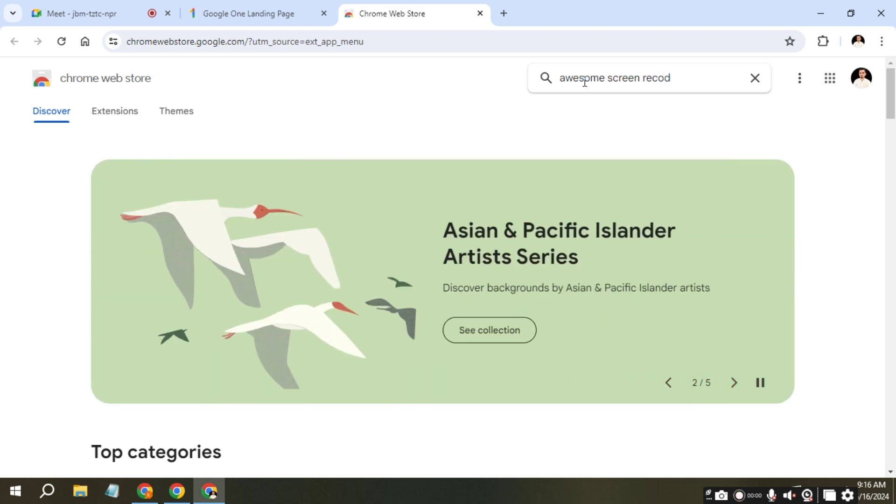
key("BackSpace")
type("rd")
type("er")
key("Return")
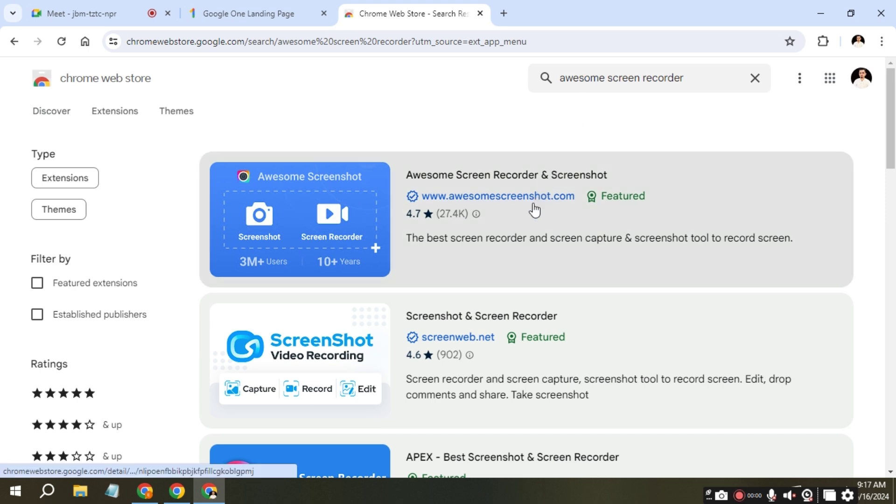
- Add Awesome Screen Recorder & Screenshot to Chrome from its listing
left_click(534, 209)
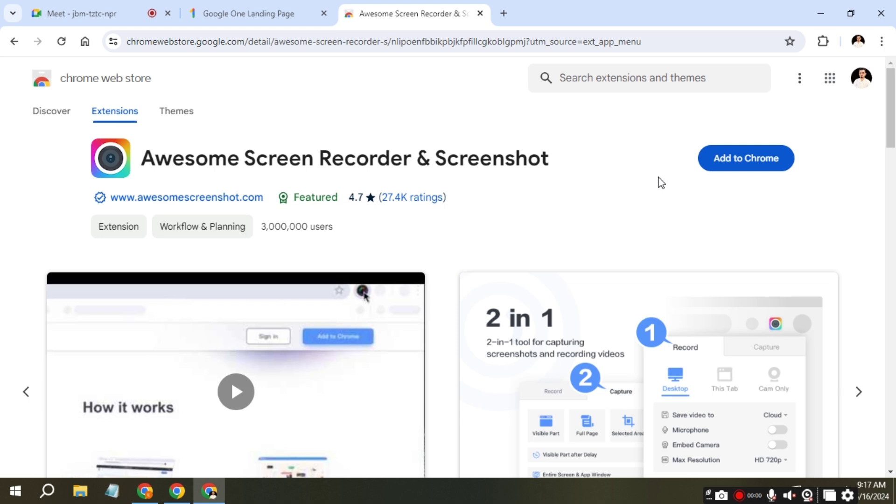
left_click(723, 168)
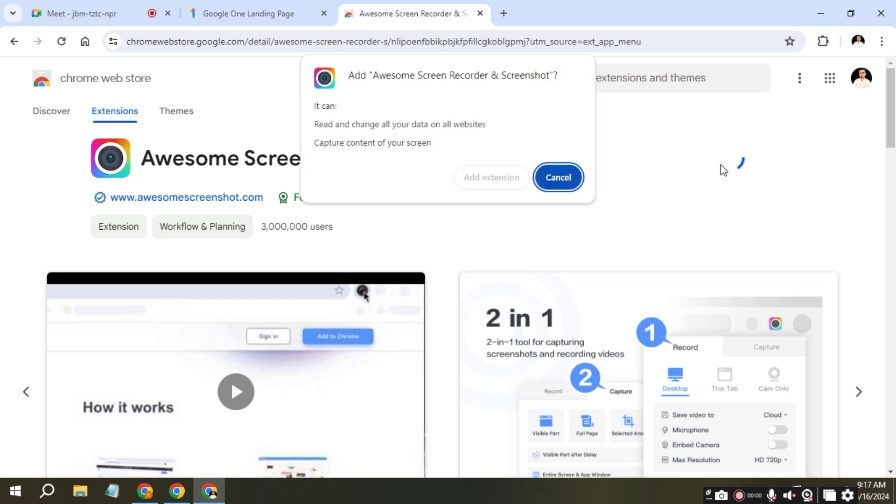
left_click(506, 175)
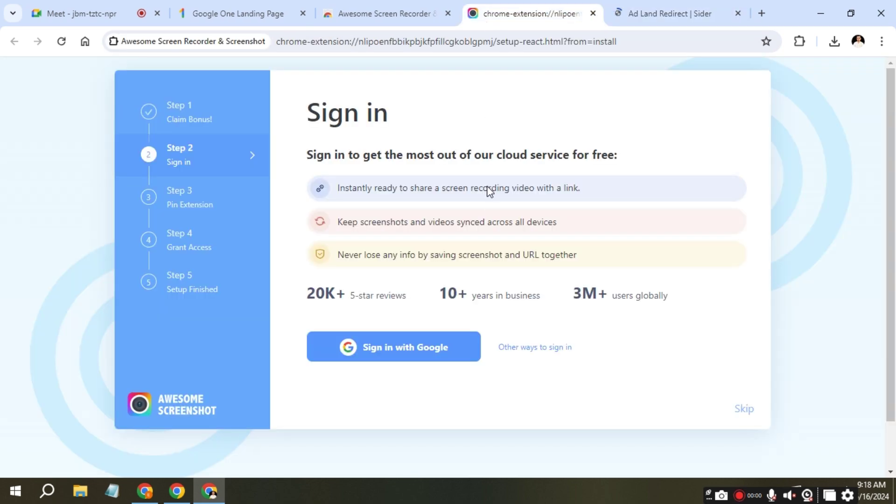
- Sign in with Google, skip pinning, and allow the extension camera and microphone access
left_click(430, 356)
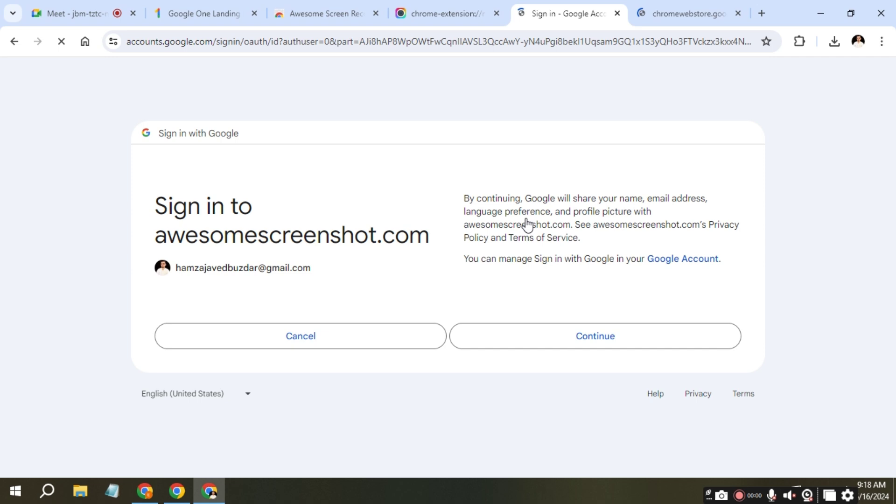
left_click(516, 333)
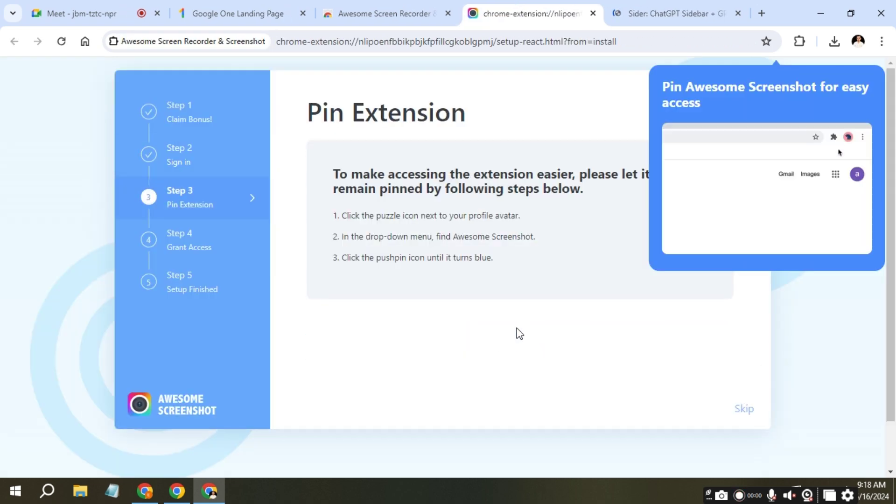
left_click(745, 409)
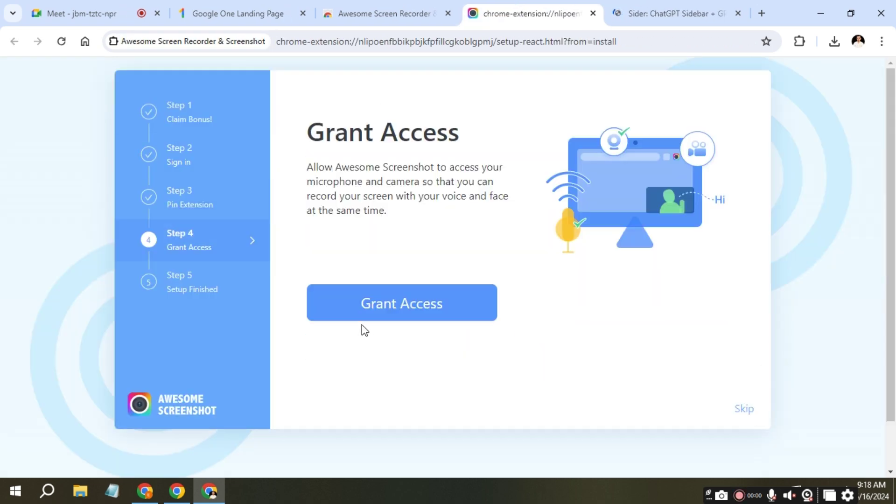
left_click(344, 314)
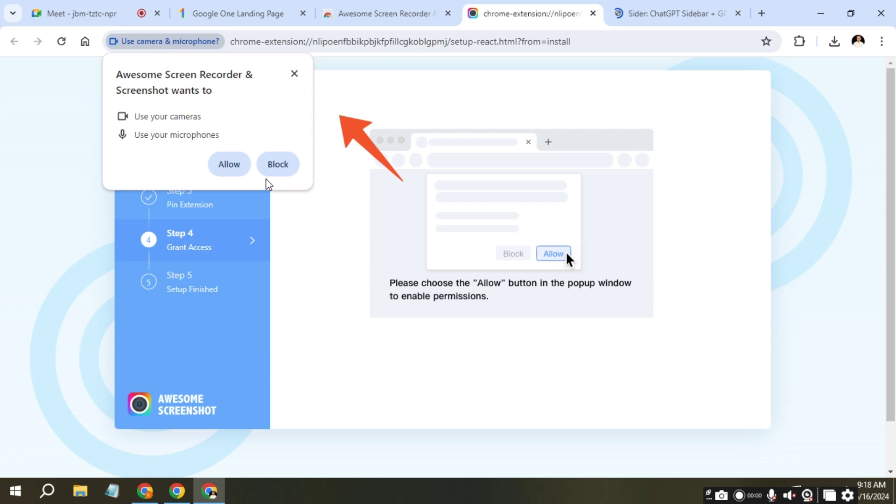
left_click(243, 169)
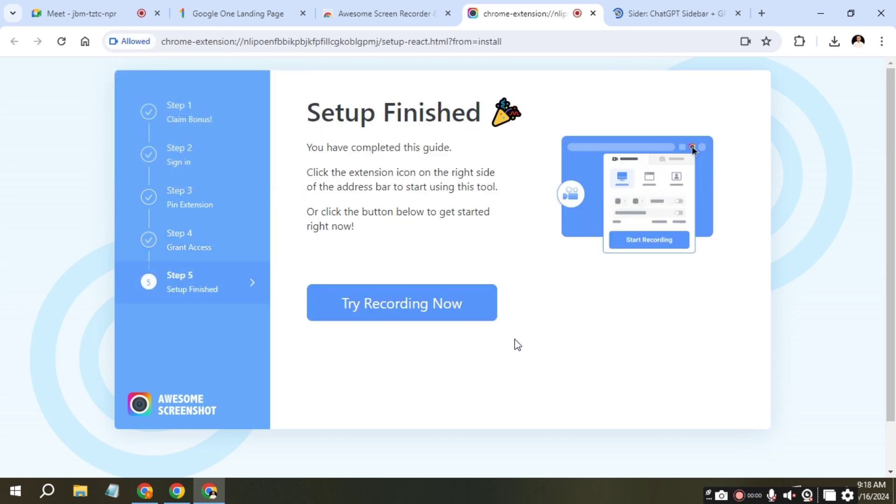
- Start a trial recording that shares the entire screen
left_click(427, 306)
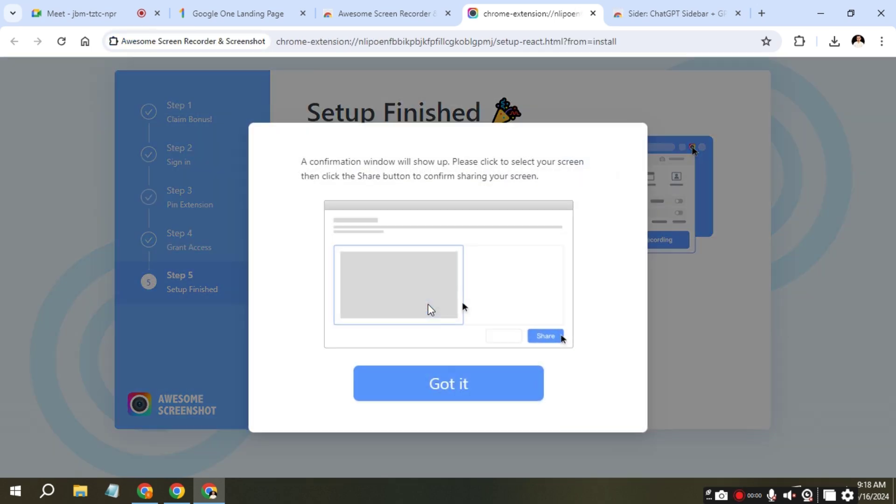
left_click(415, 396)
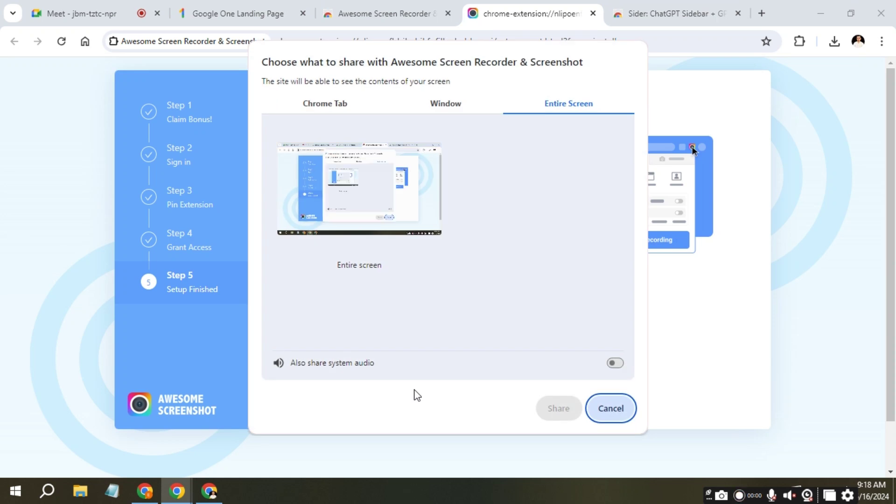
left_click(361, 198)
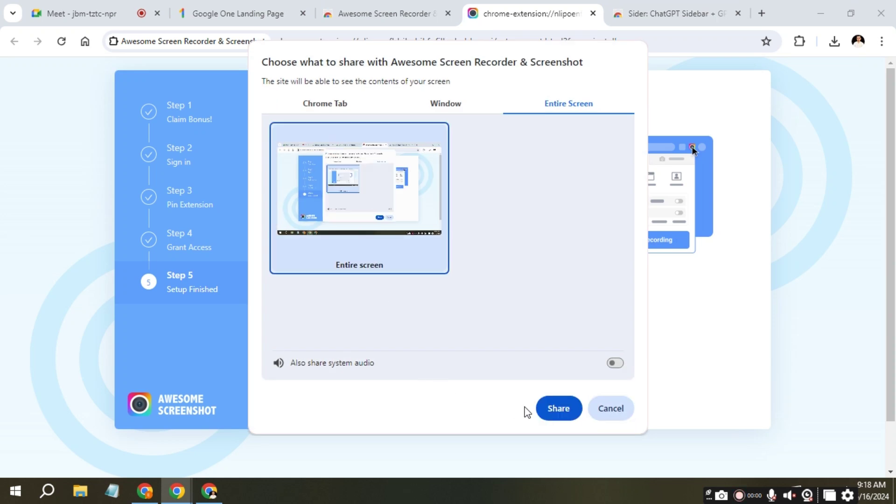
left_click(559, 413)
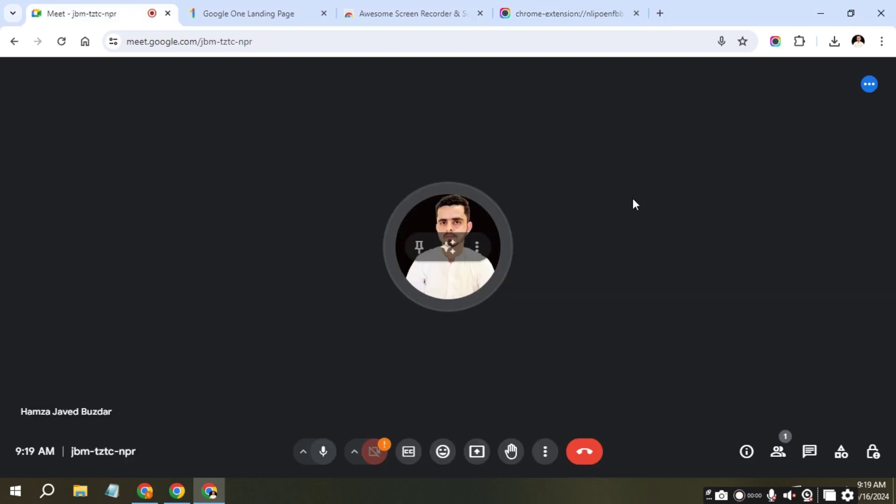
- Switch the recorder to Desktop mode and request a recording
left_click(776, 42)
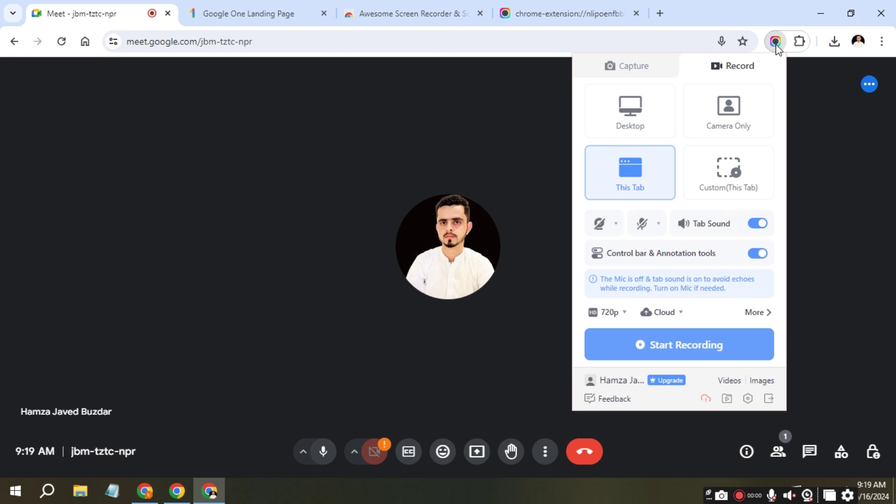
left_click(609, 130)
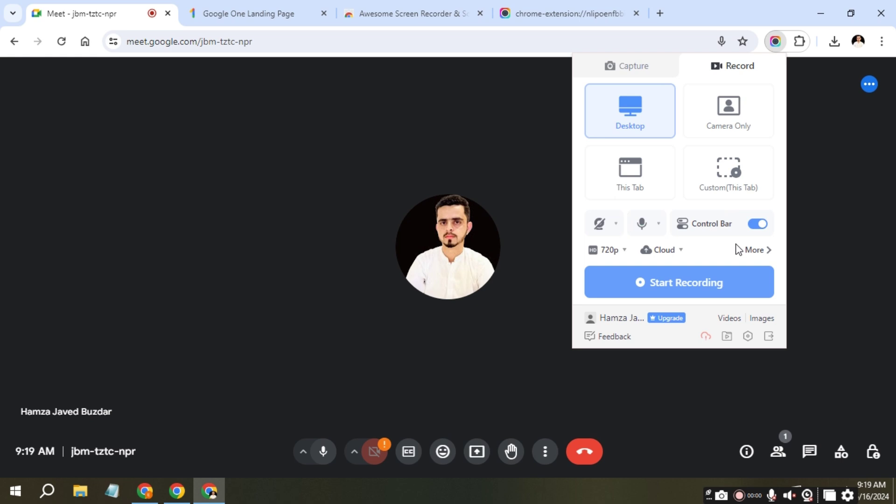
left_click(640, 294)
- Share the entire screen with system audio included to begin recording
left_click(637, 284)
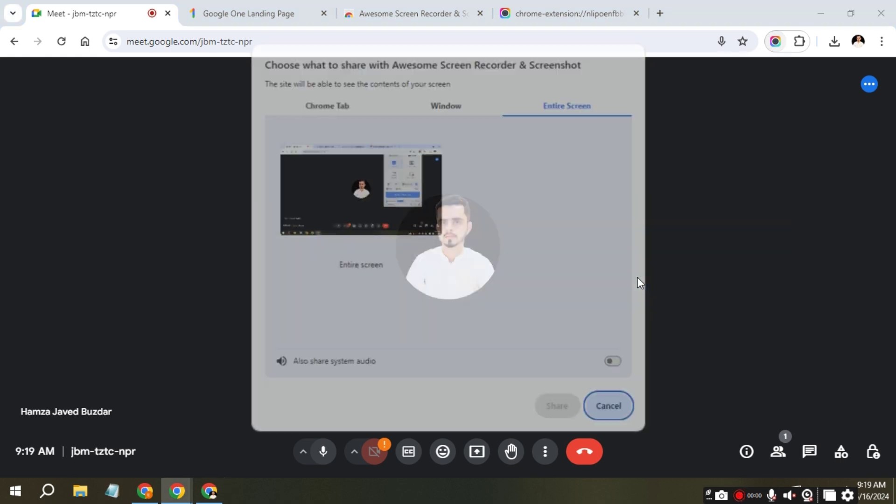
left_click(340, 219)
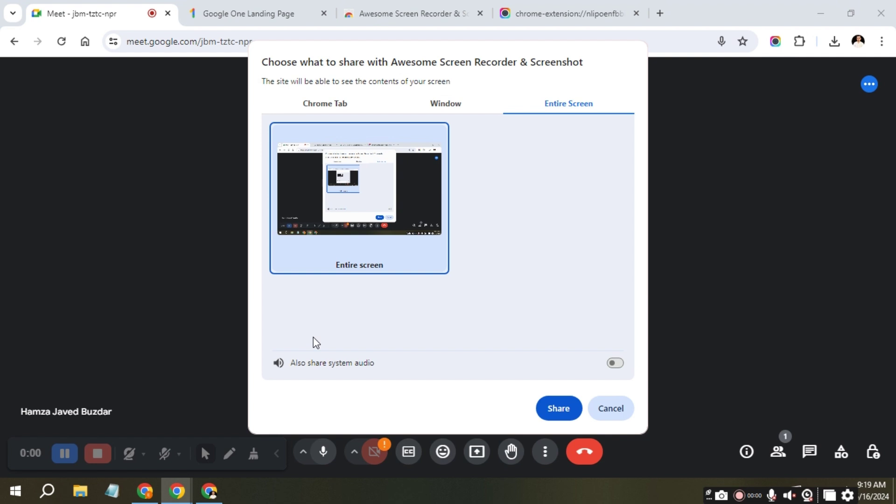
left_click(615, 363)
left_click(562, 409)
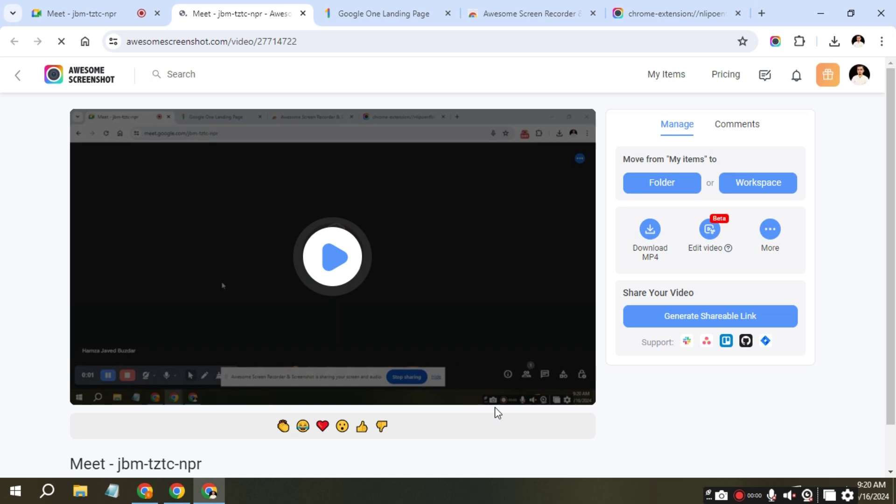
- Download the Meet recording as Meet - jbm-tztc-npr.mp4 and confirm it finished in Chrome downloads
left_click(645, 243)
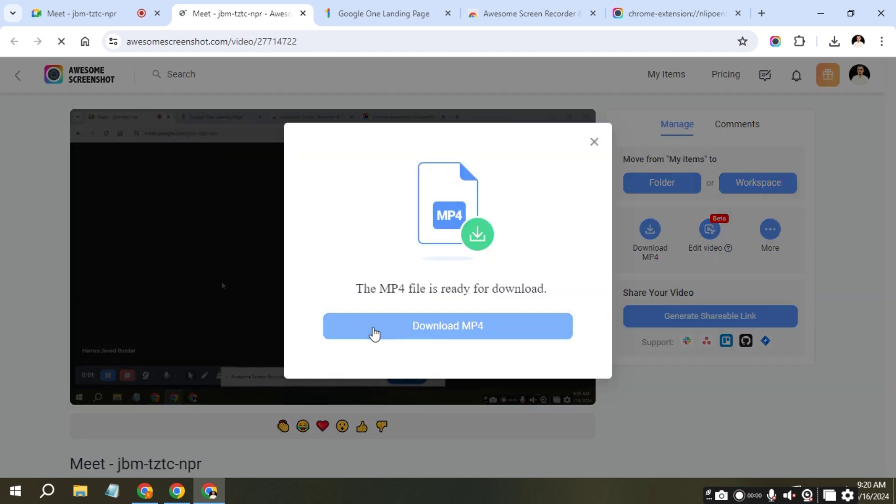
left_click(375, 333)
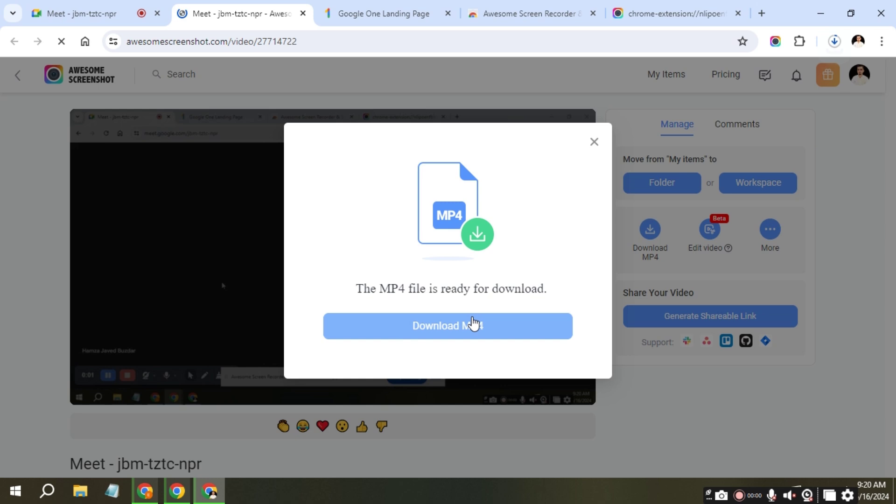
left_click(833, 42)
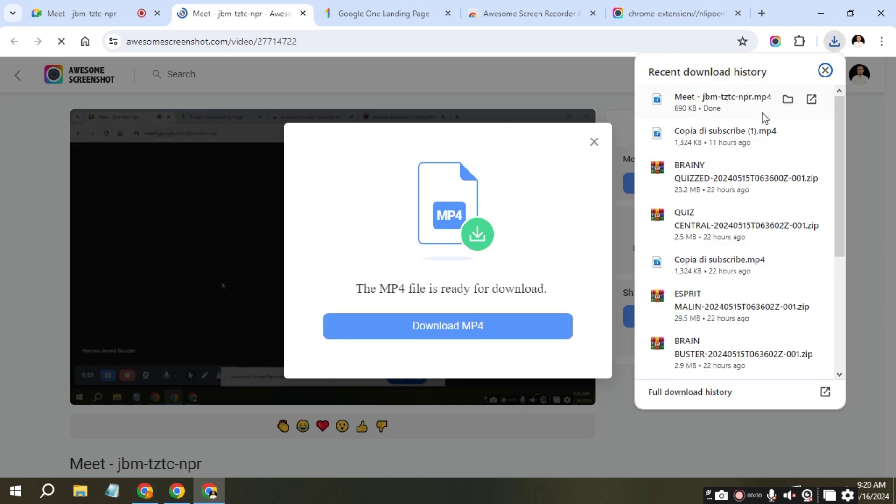
- Open Meet - jbm-tztc-npr.mp4 from Chrome's download history
left_click(765, 101)
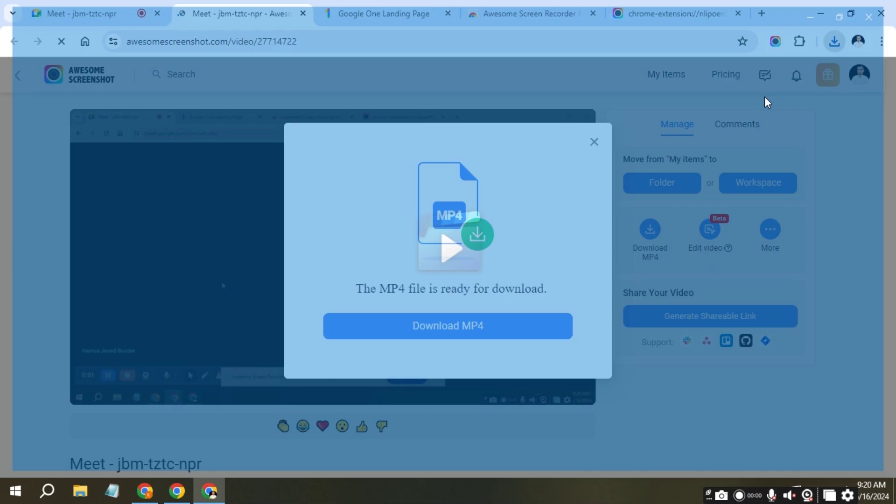